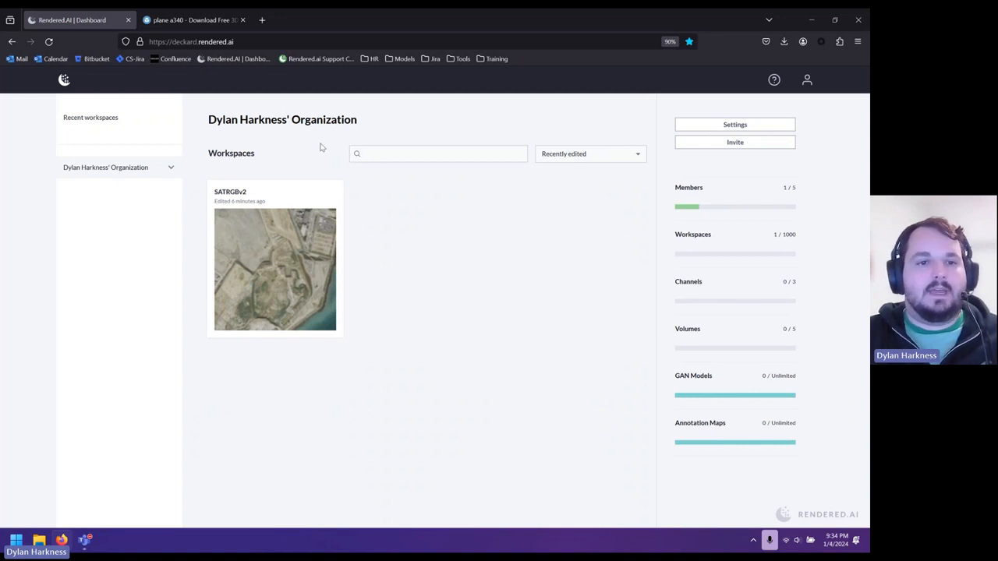
# Step: Create a new volume named TestVolume in the organization's volumes
pyautogui.click(105, 169)
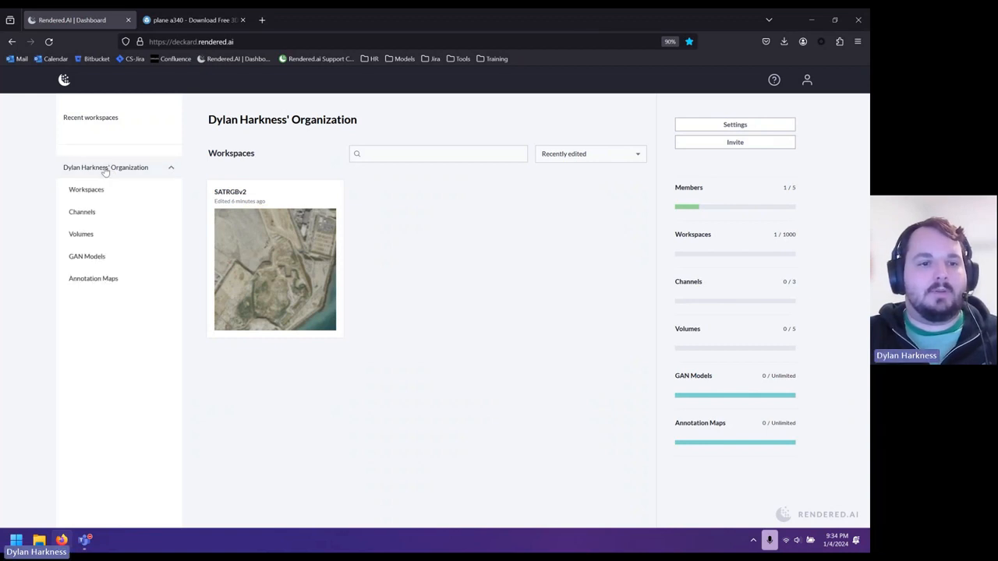
pyautogui.click(82, 236)
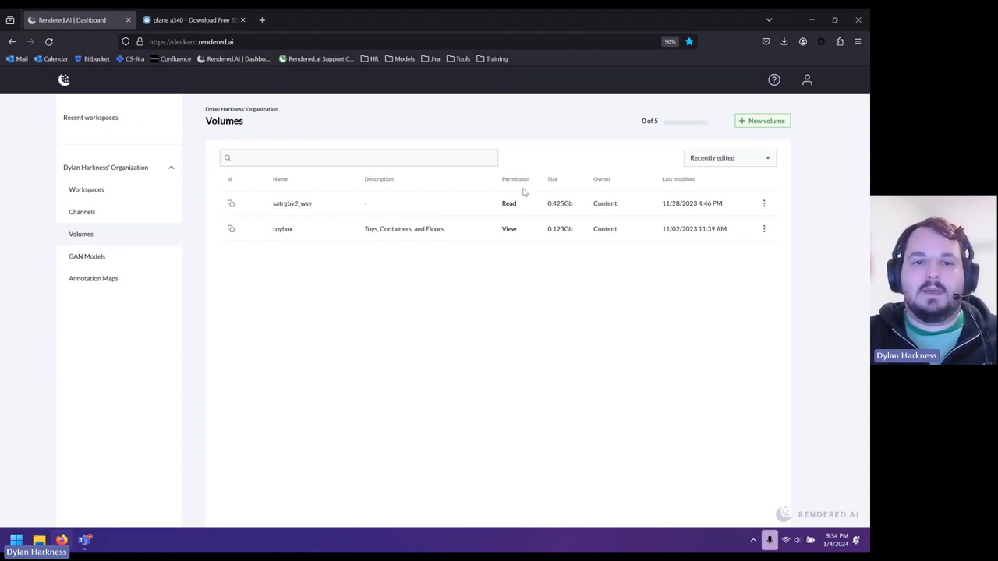
pyautogui.click(756, 122)
pyautogui.write('TestVolume')
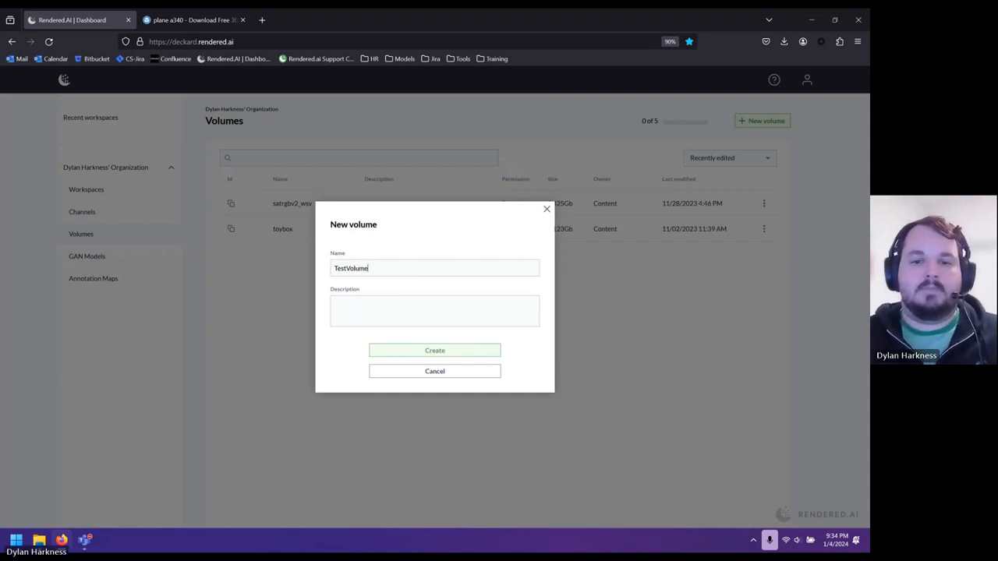
pyautogui.click(399, 350)
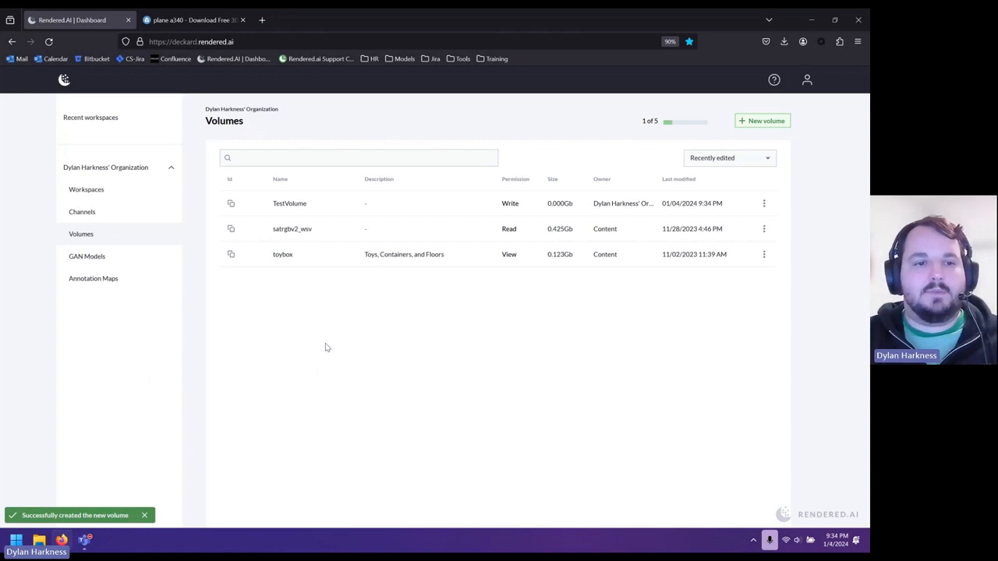
# Step: Add TestVolume to the included volumes in the SATRGBv2 workspace's resources and save
pyautogui.click(91, 168)
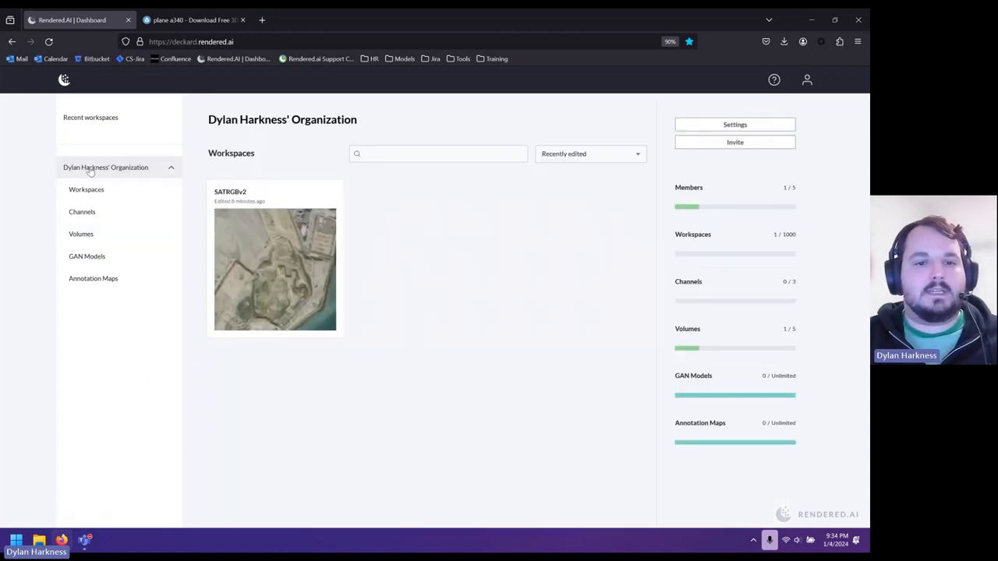
pyautogui.click(273, 269)
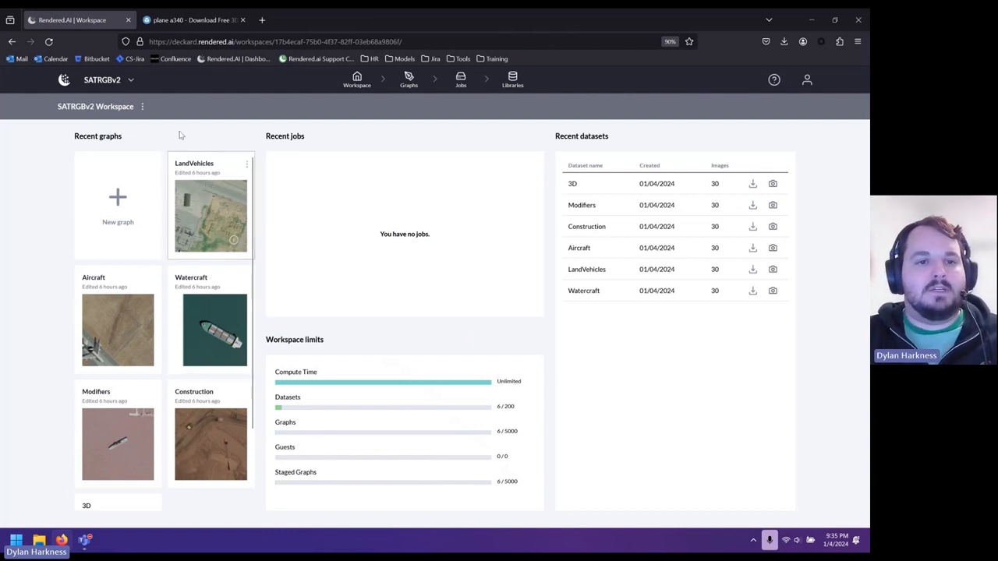
pyautogui.click(142, 107)
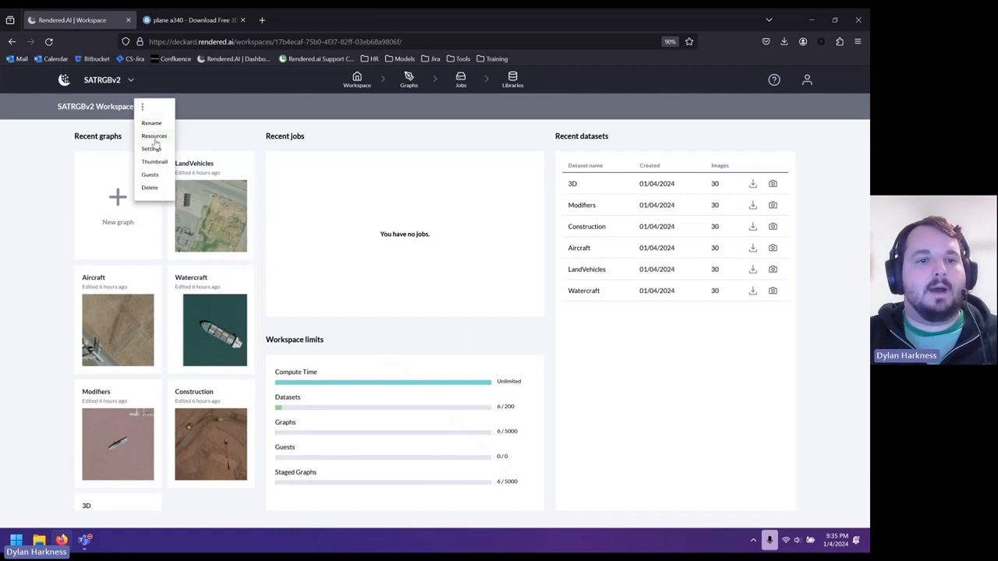
pyautogui.click(154, 136)
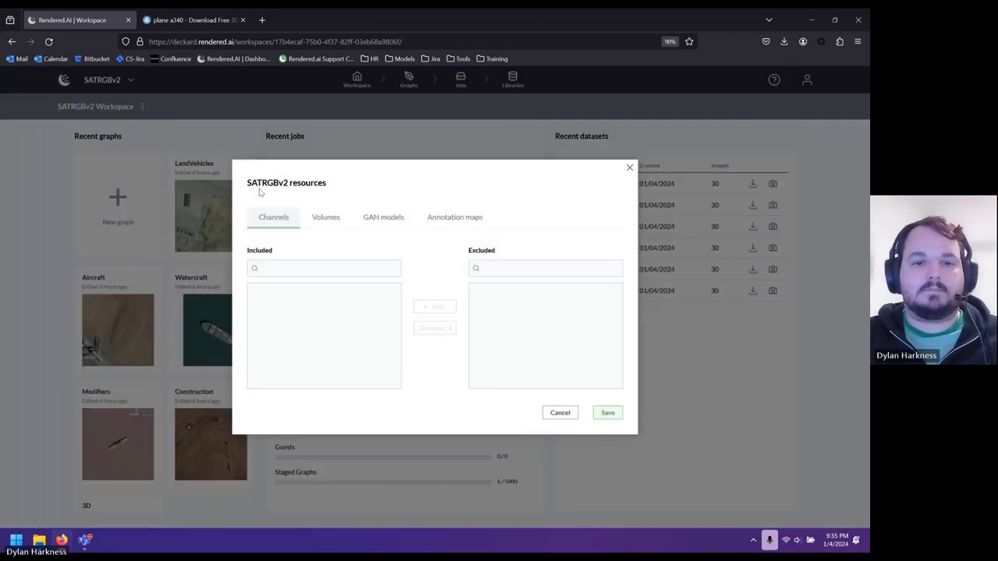
pyautogui.click(327, 220)
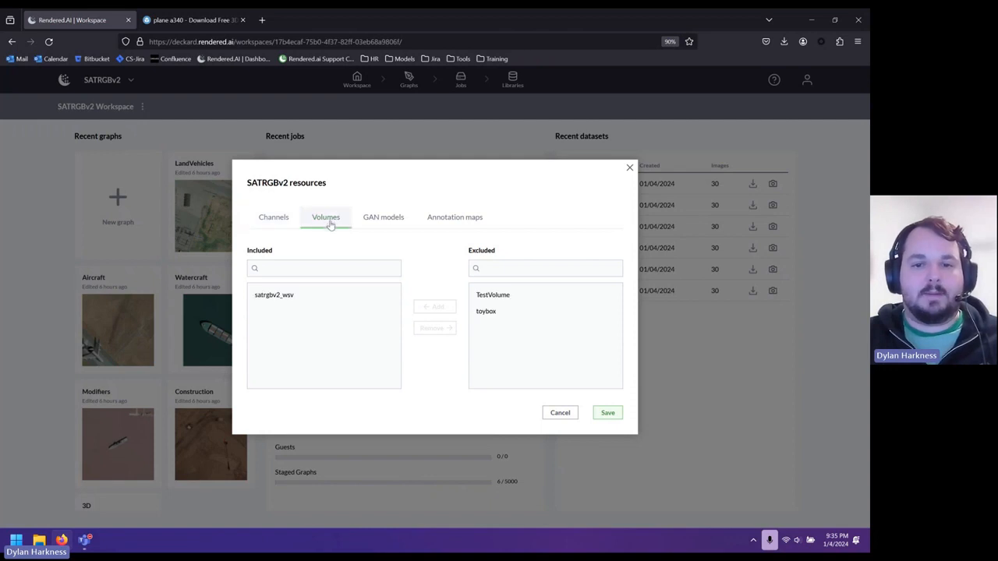
pyautogui.click(499, 300)
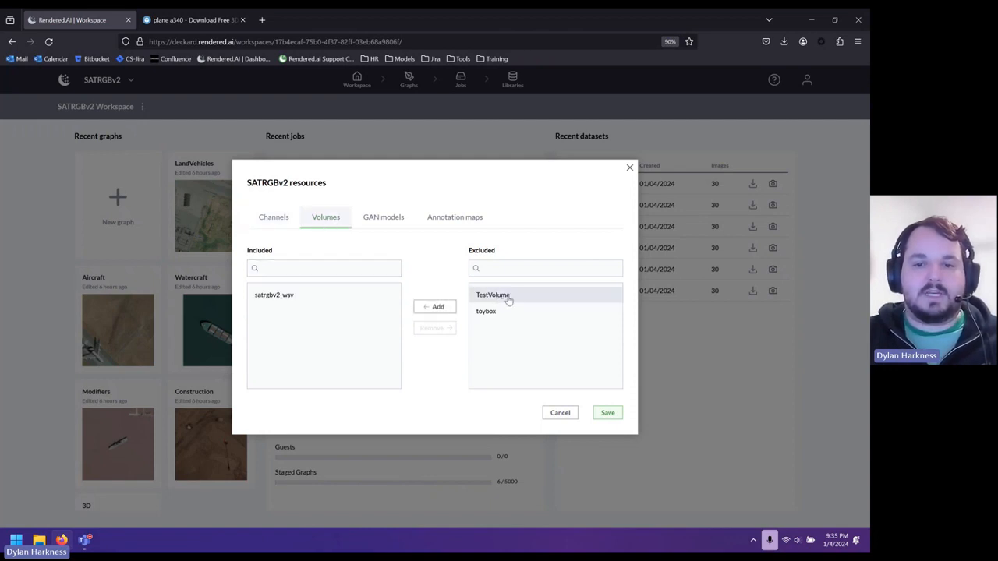
pyautogui.click(434, 307)
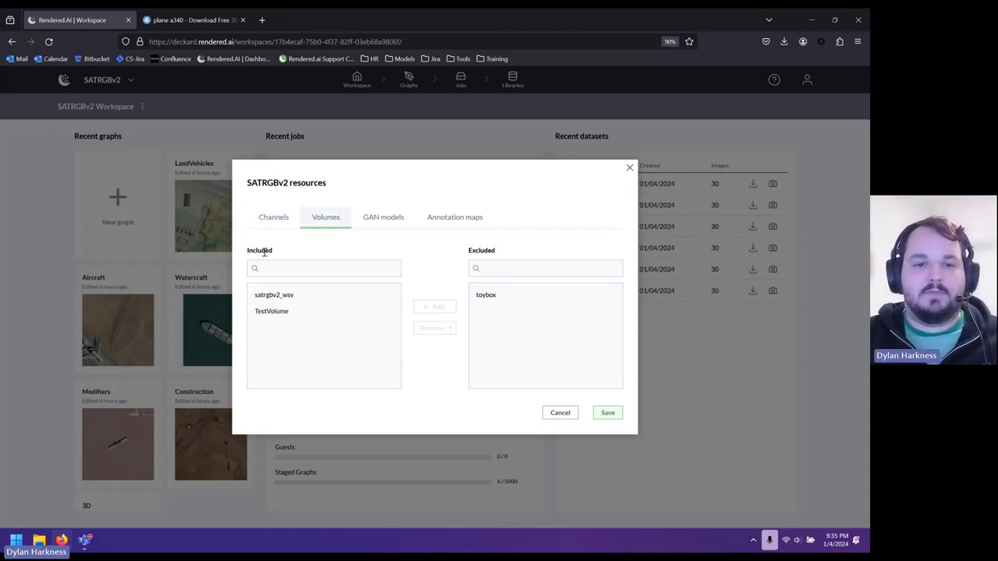
pyautogui.click(611, 418)
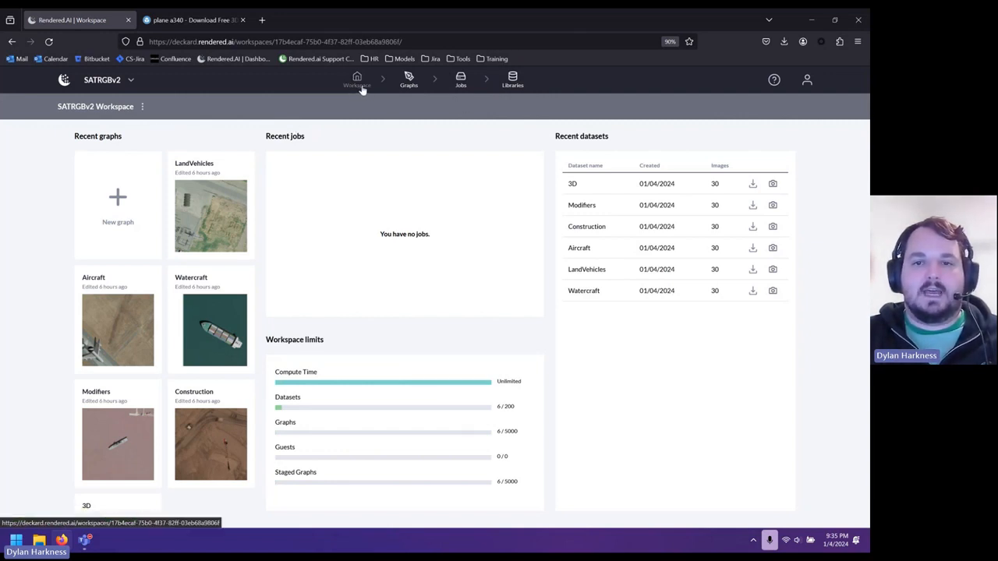
# Step: Upload A340.blend from the Model Tutorial folder to TestVolume in the workspace's libraries
pyautogui.click(514, 82)
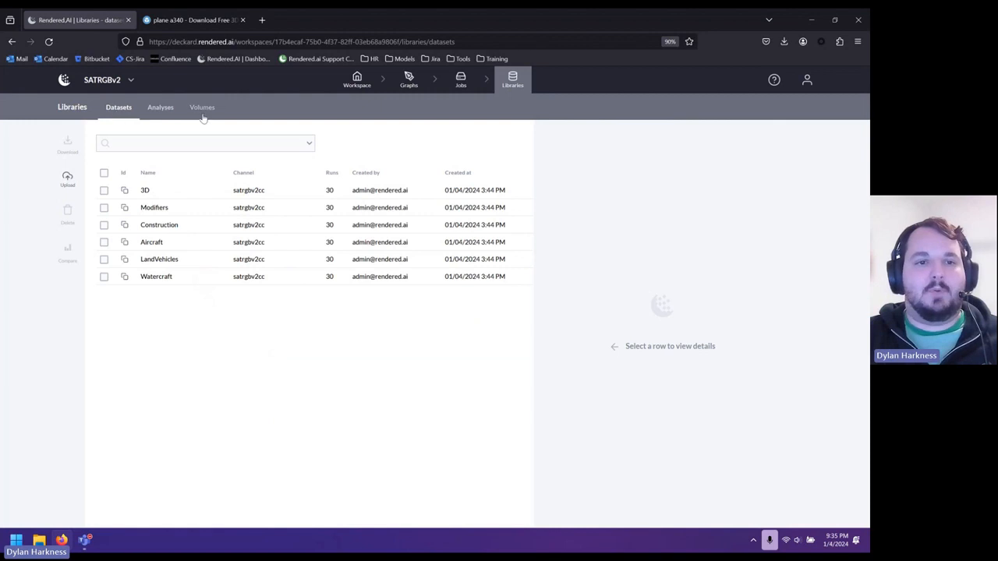
pyautogui.click(204, 108)
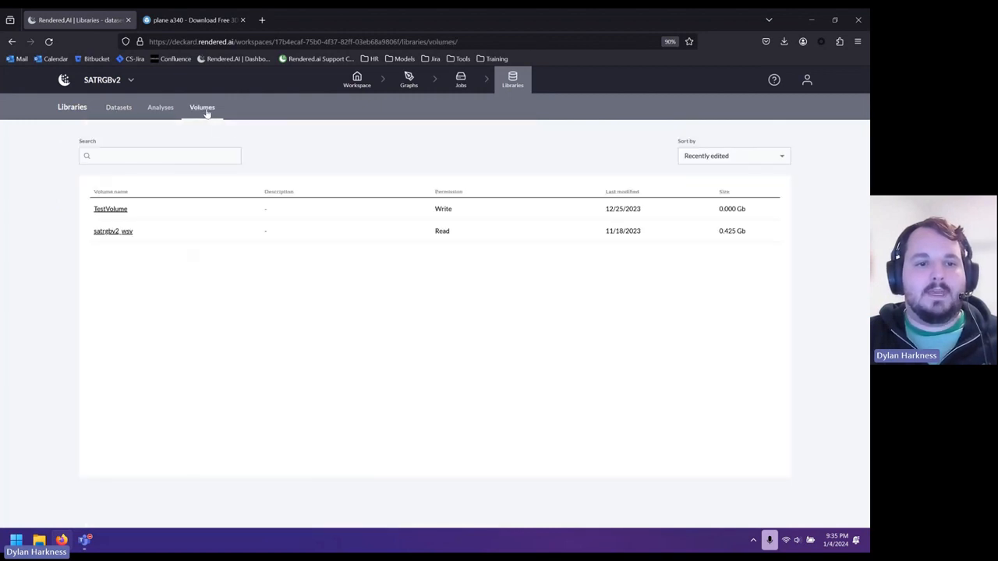
pyautogui.click(109, 210)
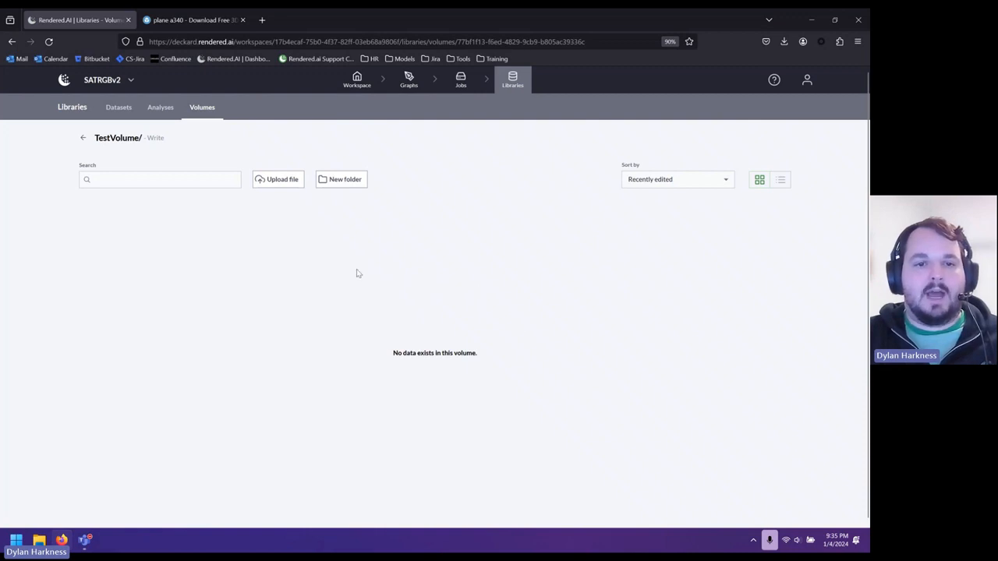
pyautogui.click(277, 181)
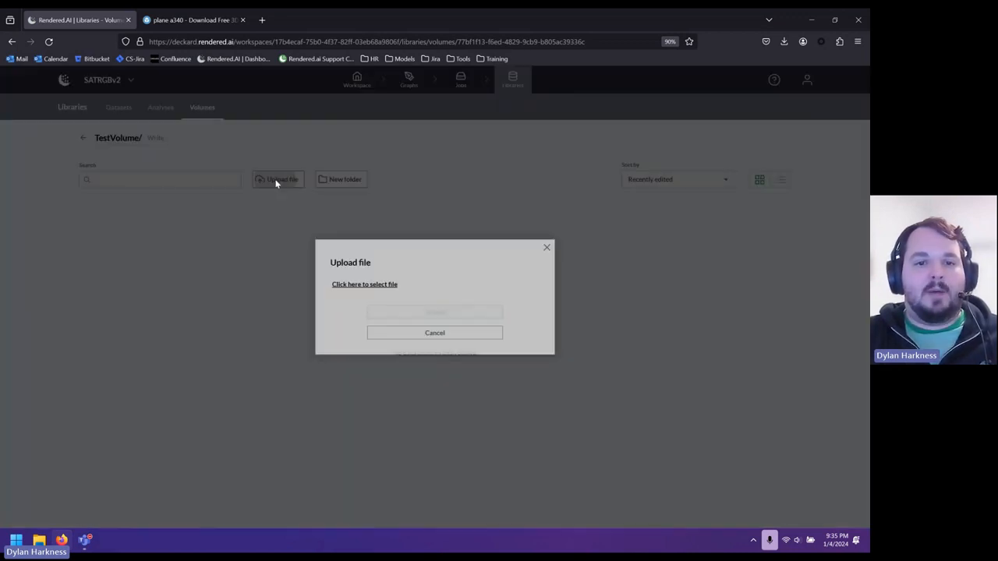
pyautogui.click(357, 287)
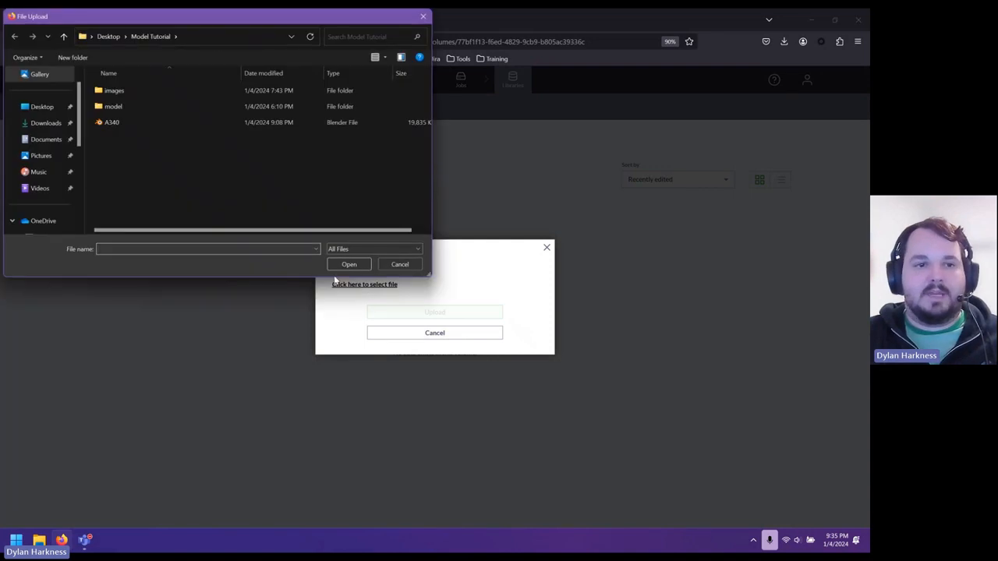
pyautogui.doubleClick(116, 127)
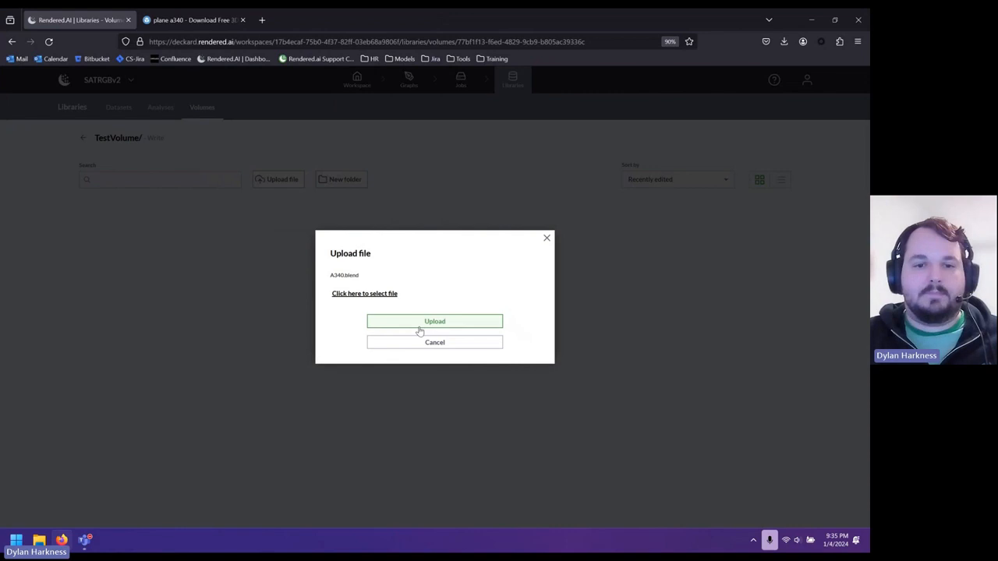
pyautogui.click(420, 331)
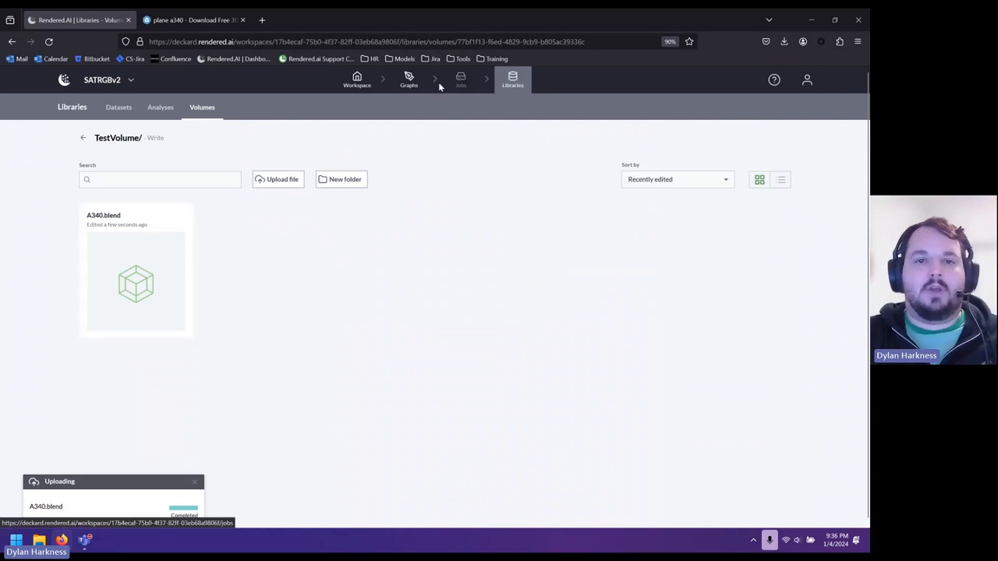
# Step: Duplicate the workspace's Aircraft graph under the name A340
pyautogui.click(357, 81)
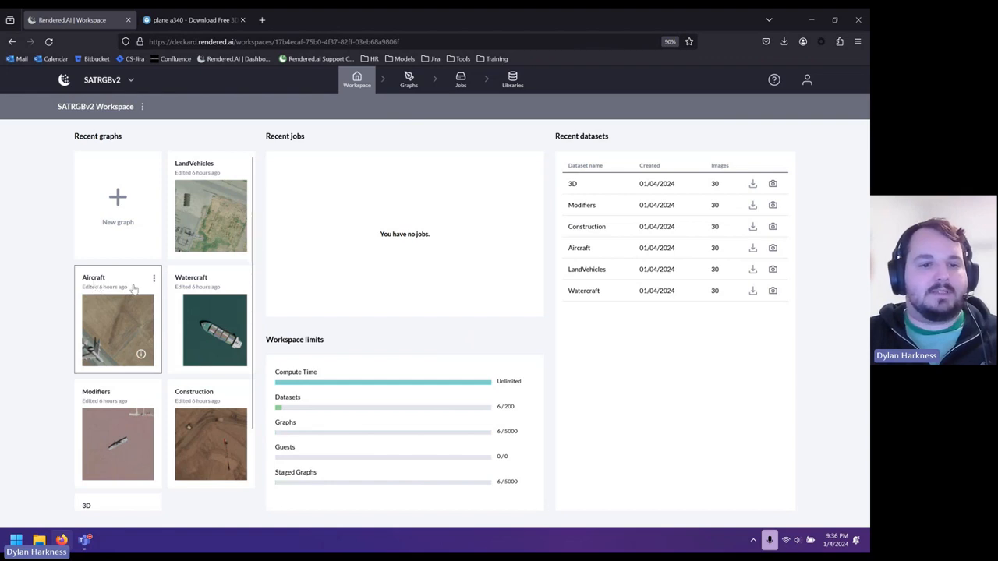
pyautogui.click(153, 278)
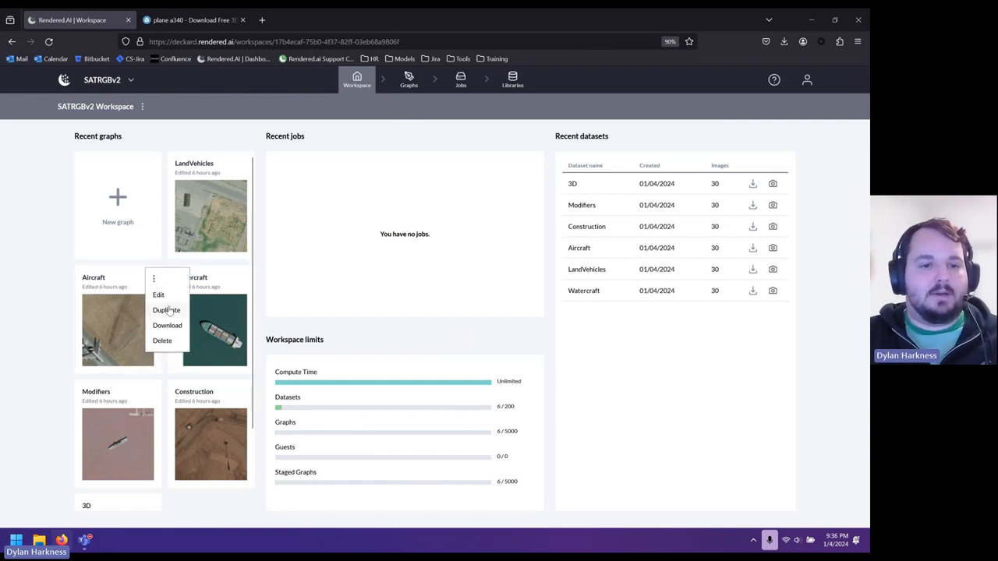
pyautogui.click(166, 311)
pyautogui.click(343, 270)
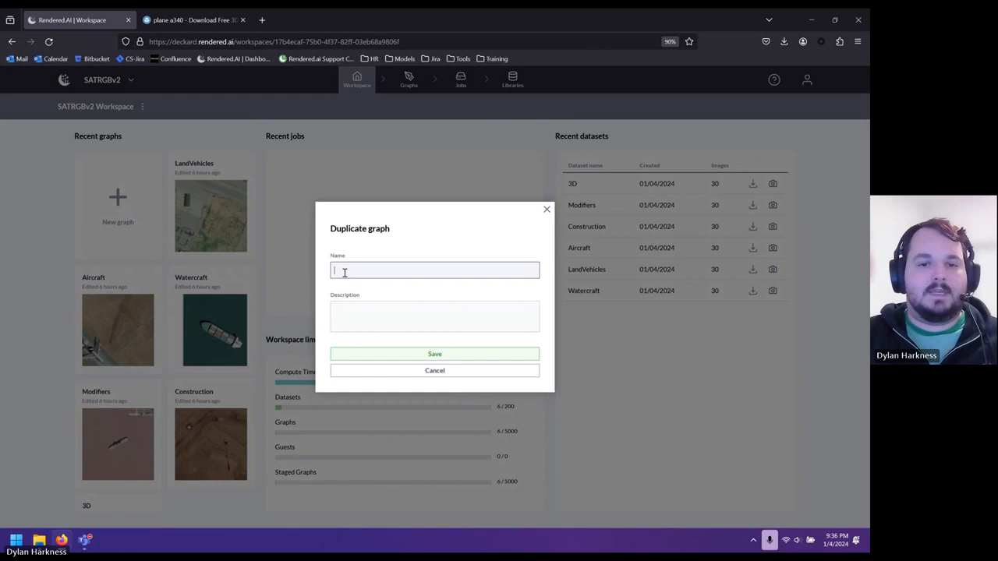
pyautogui.write('A340')
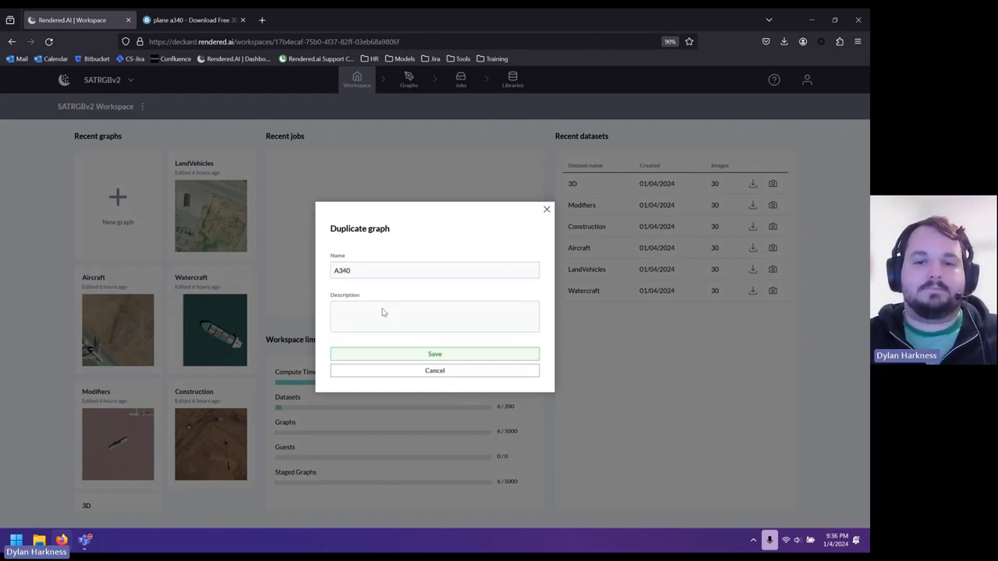
pyautogui.click(389, 354)
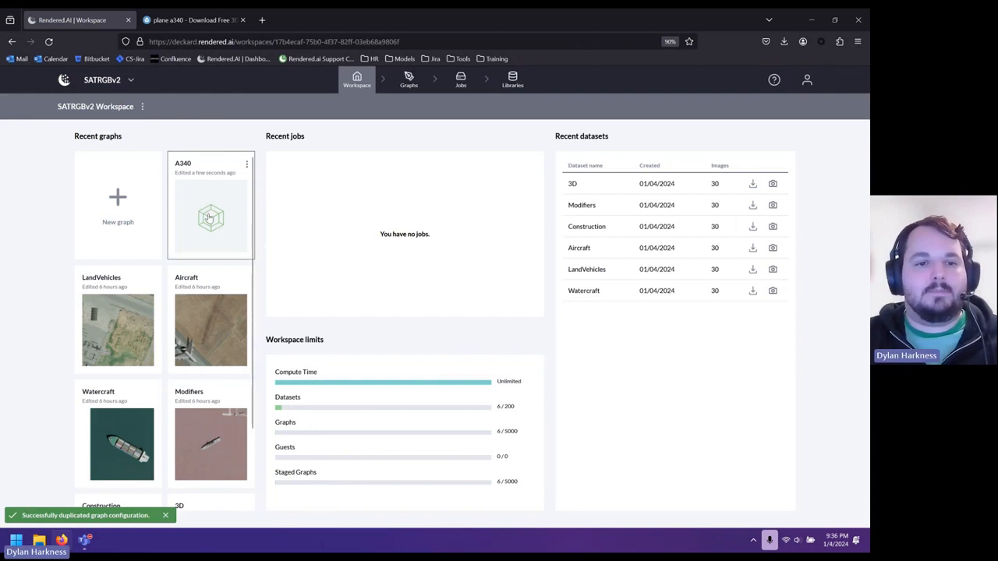
# Step: Open the A340 graph and delete its Boeing E3, Cessna 170 and Su-27 nodes
pyautogui.click(209, 218)
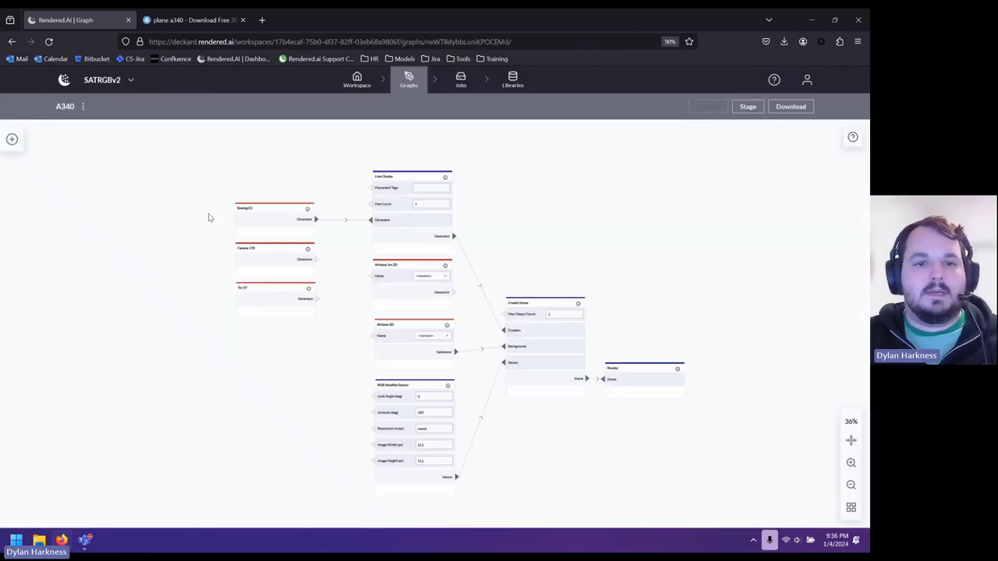
pyautogui.click(851, 463)
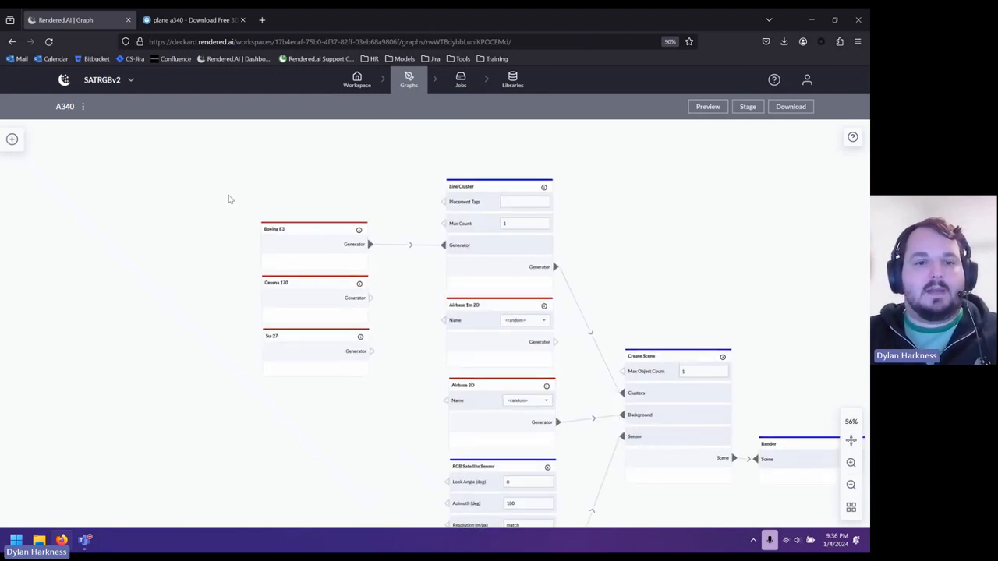
pyautogui.moveTo(228, 193); pyautogui.dragTo(404, 417)
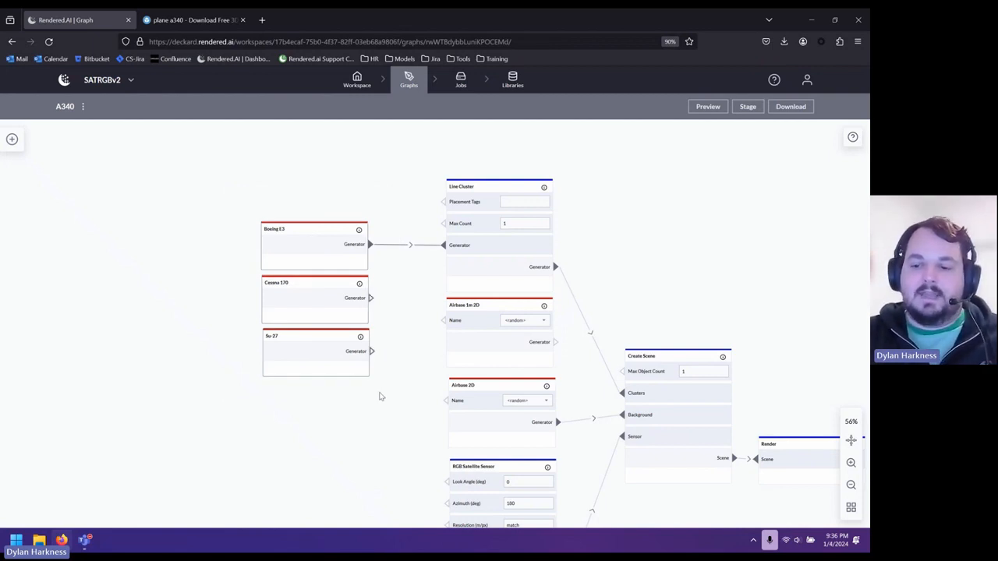
pyautogui.press('Delete')
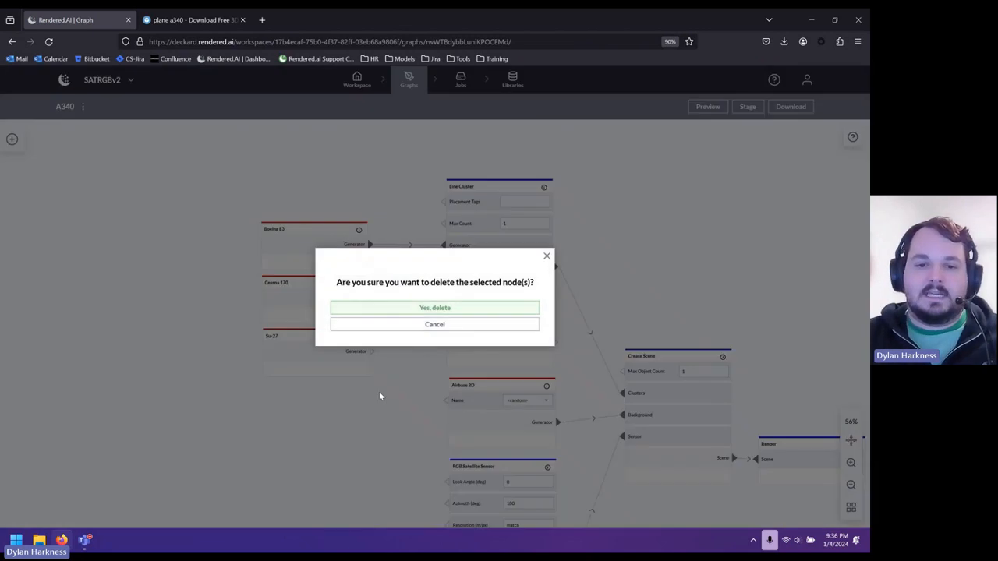
pyautogui.click(388, 308)
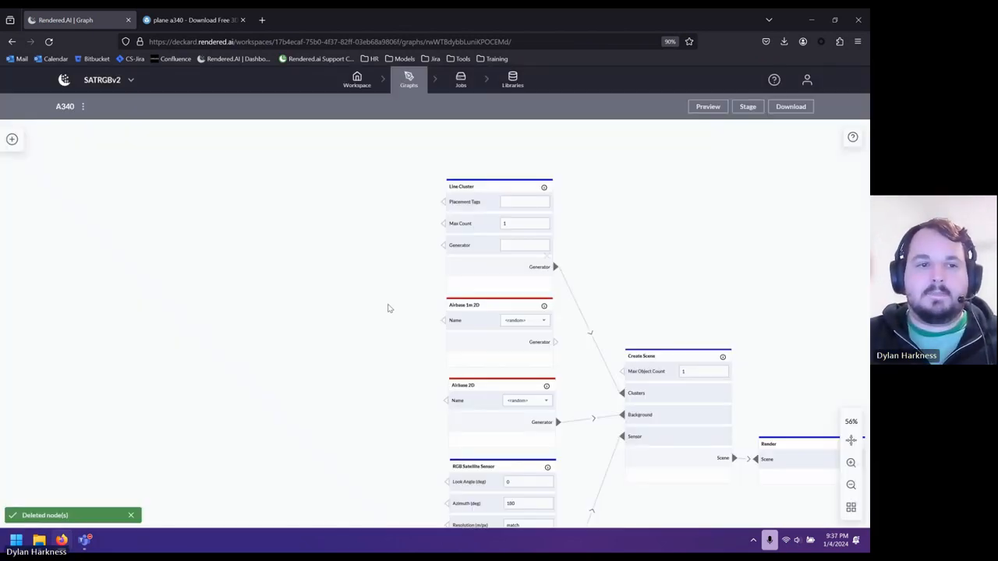
# Step: Add A340.blend from TestVolume to the graph and connect its File output to the Line Cluster's Generator input
pyautogui.click(12, 140)
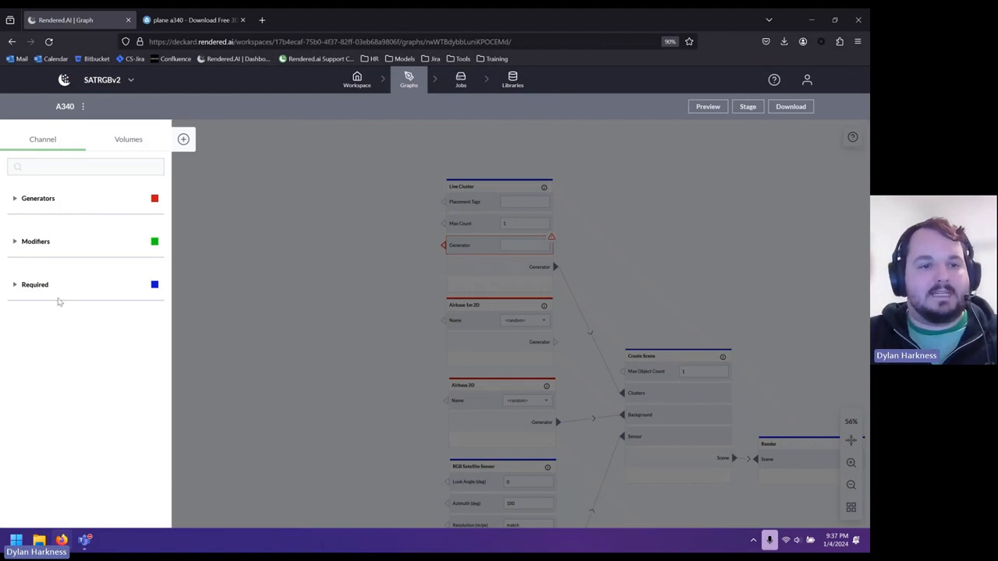
pyautogui.click(131, 142)
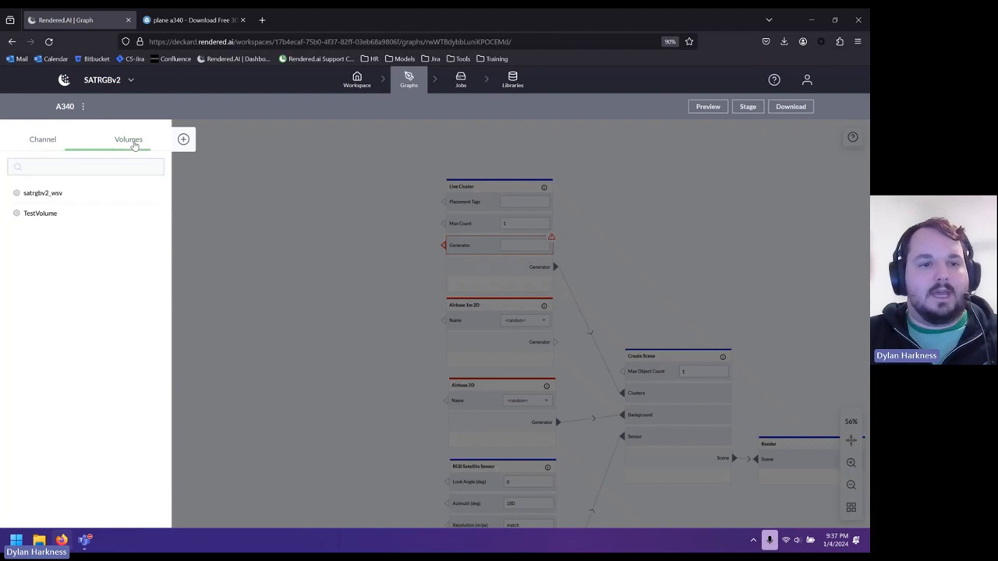
pyautogui.click(45, 215)
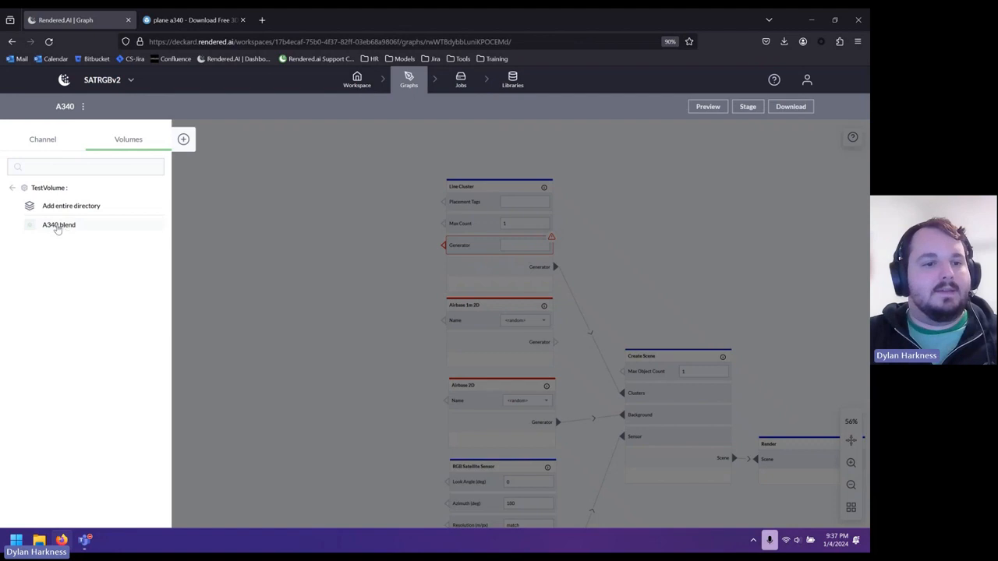
pyautogui.click(56, 226)
pyautogui.click(297, 301)
pyautogui.moveTo(460, 348); pyautogui.dragTo(322, 244)
pyautogui.moveTo(399, 246); pyautogui.dragTo(443, 247)
pyautogui.click(397, 336)
pyautogui.moveTo(396, 336); pyautogui.dragTo(355, 334)
pyautogui.moveTo(570, 276); pyautogui.dragTo(481, 232)
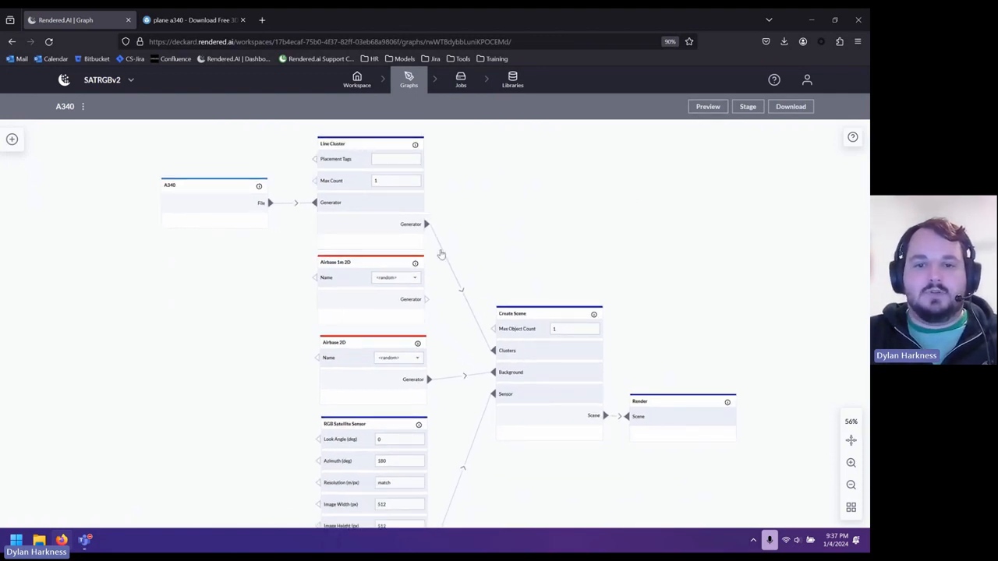
# Step: Generate a preview of the A340 graph and stage the graph
pyautogui.click(701, 110)
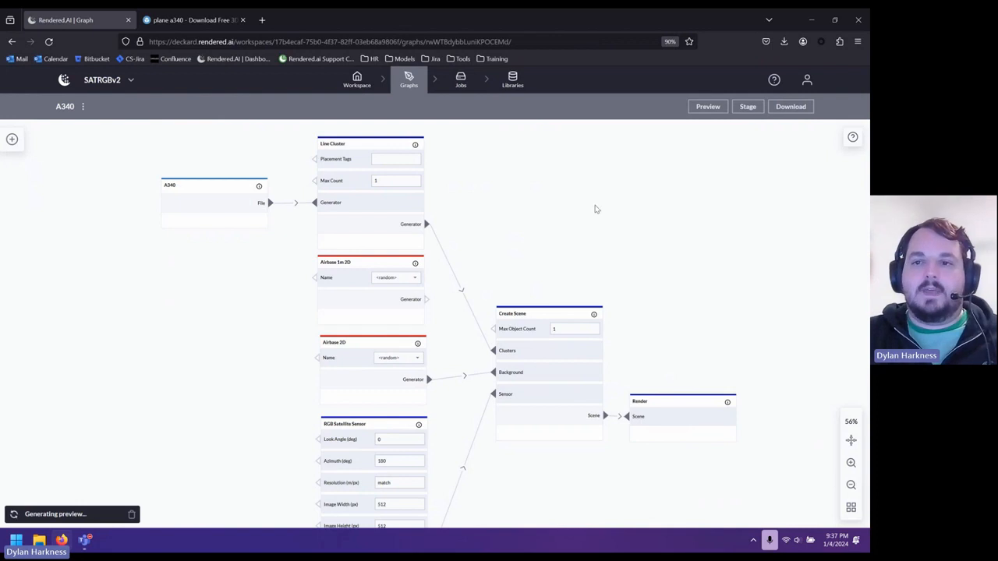
pyautogui.click(744, 111)
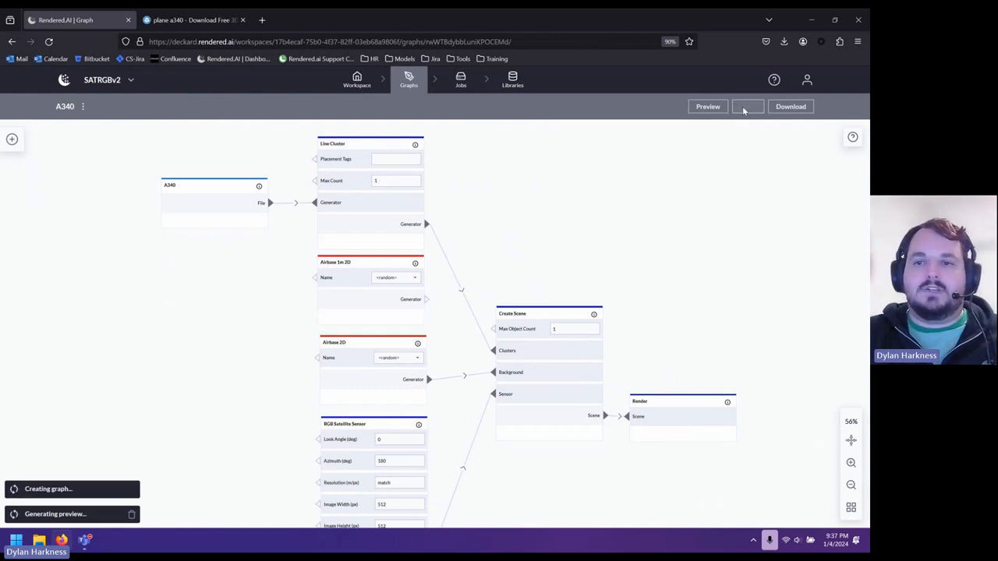
# Step: Run a dataset job named A340 from the staged A340 graph with 5 runs at low priority
pyautogui.click(460, 81)
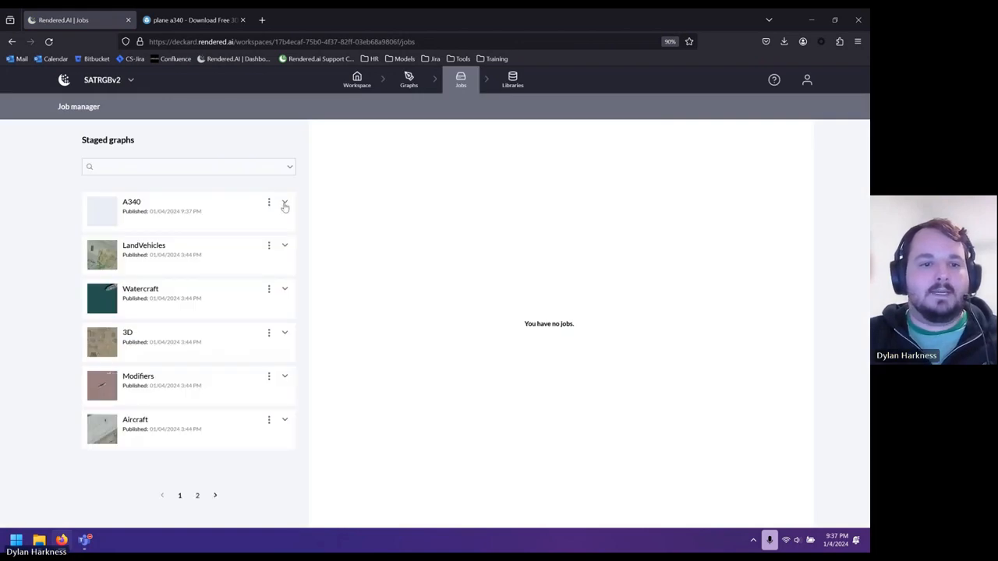
pyautogui.click(285, 205)
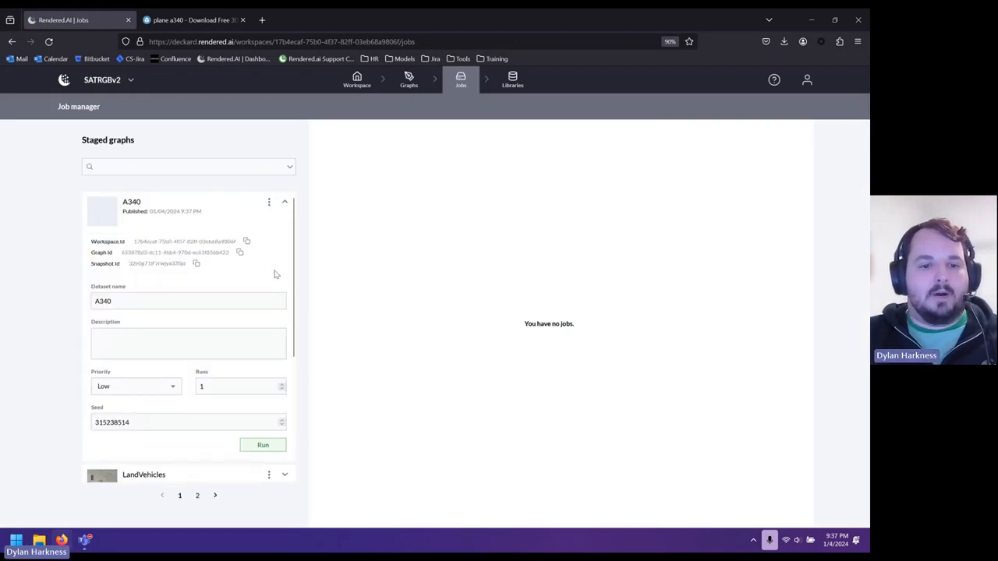
pyautogui.click(282, 384)
pyautogui.click(282, 385)
pyautogui.click(282, 385)
pyautogui.click(264, 445)
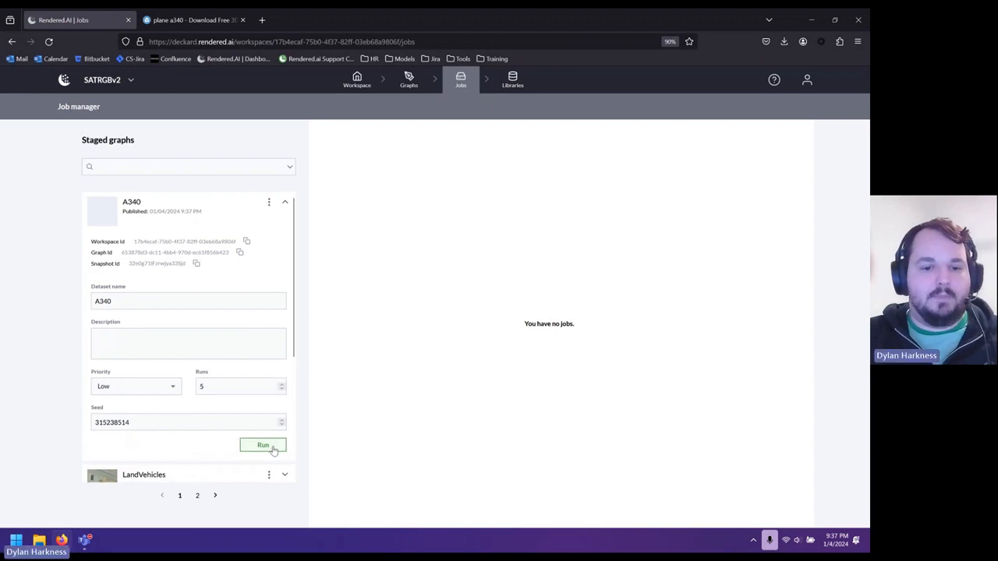
pyautogui.click(286, 205)
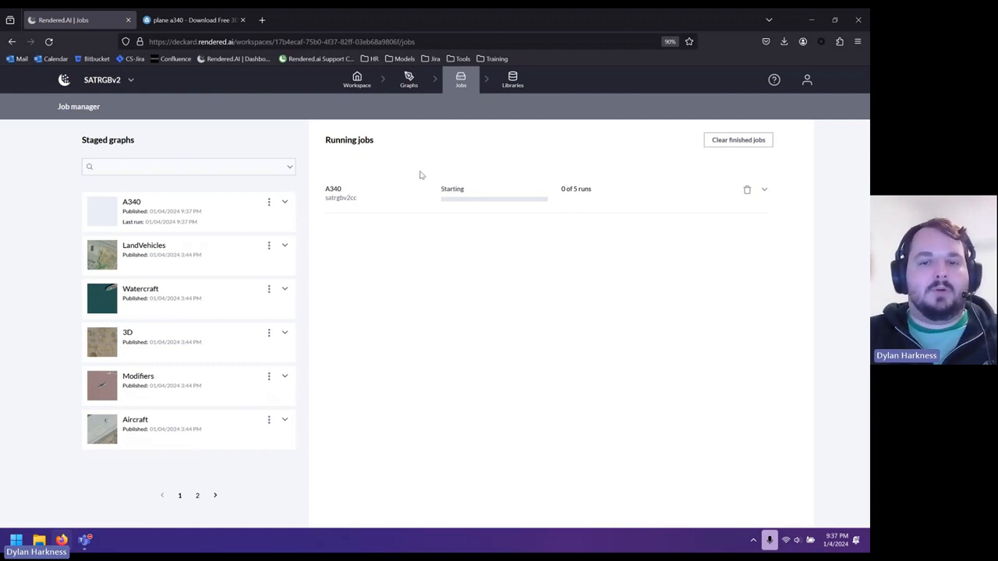
# Step: Reopen the A340 graph, inspect its rendered preview image and close the preview
pyautogui.click(415, 86)
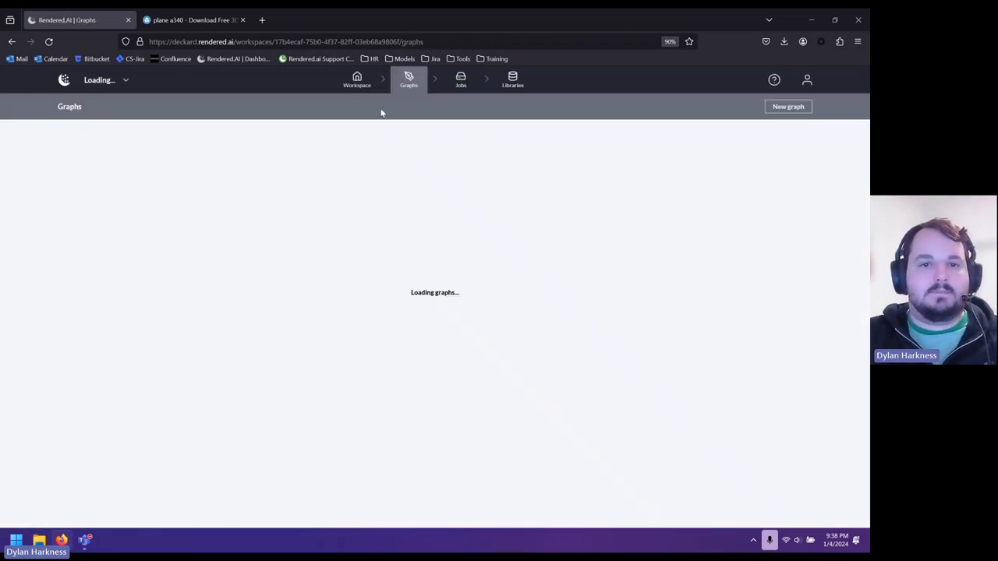
pyautogui.click(154, 252)
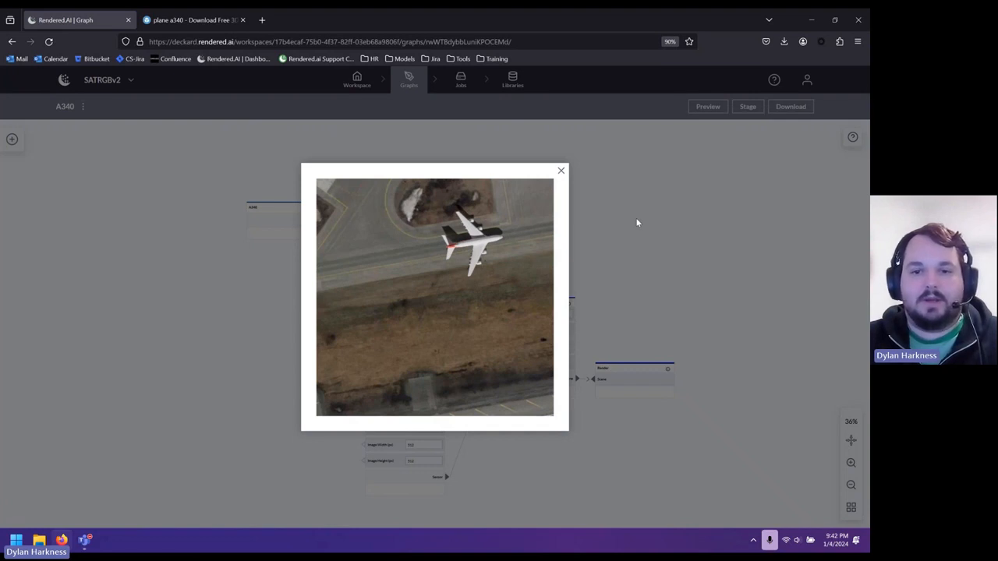
pyautogui.moveTo(488, 283)
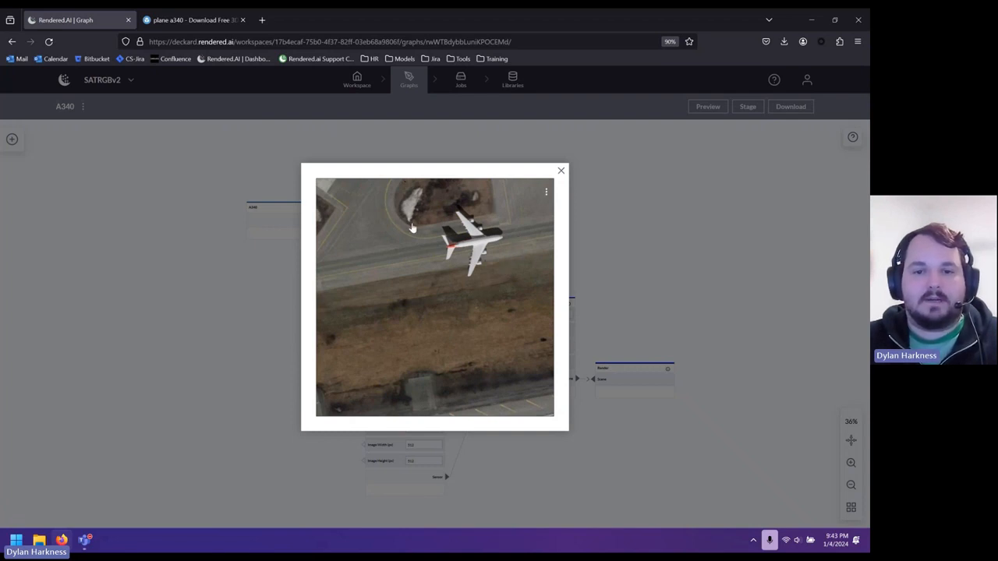
pyautogui.click(619, 243)
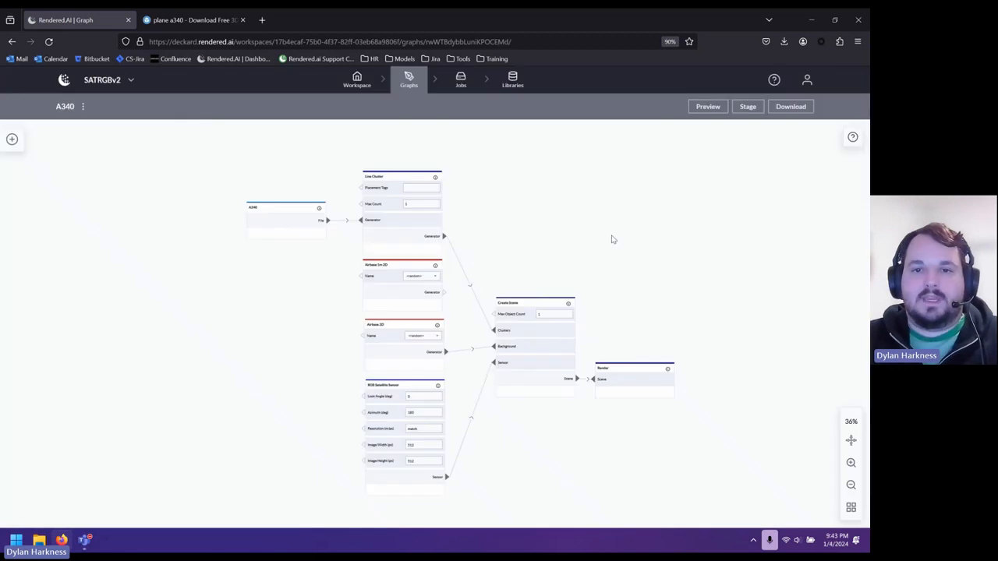
# Step: Check the A340 job's progress and open the first image of the A340 dataset in the libraries
pyautogui.click(458, 89)
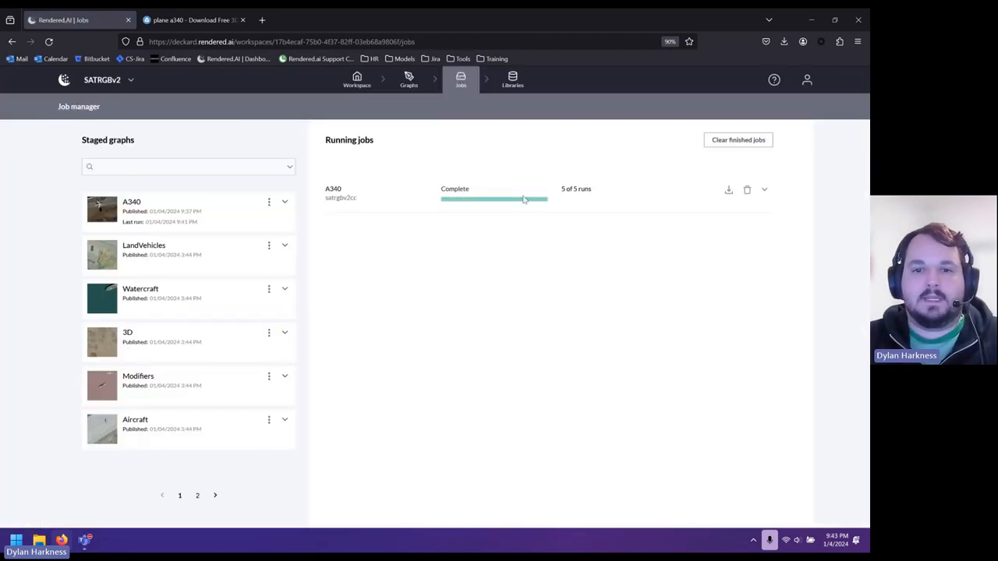
pyautogui.click(514, 87)
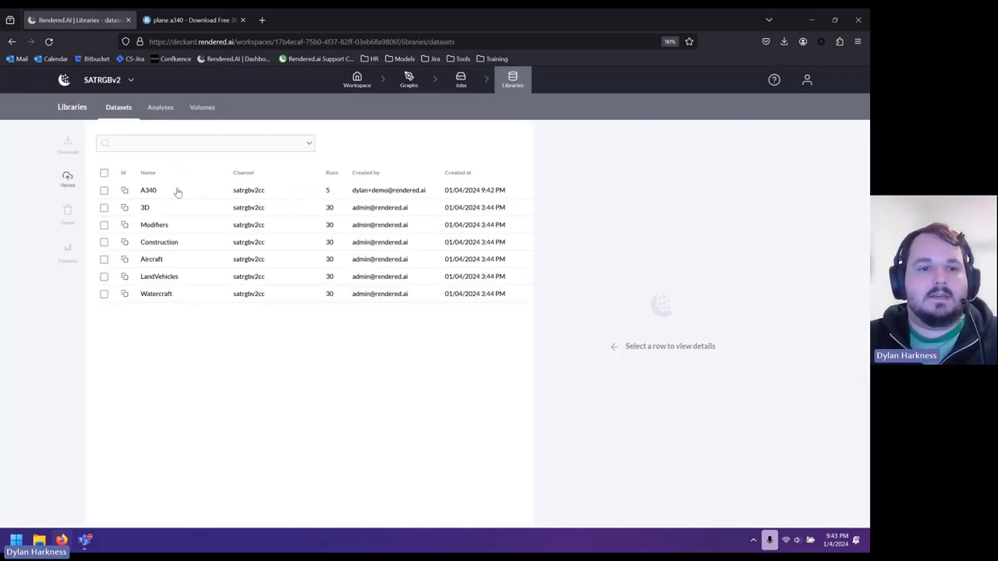
pyautogui.click(175, 192)
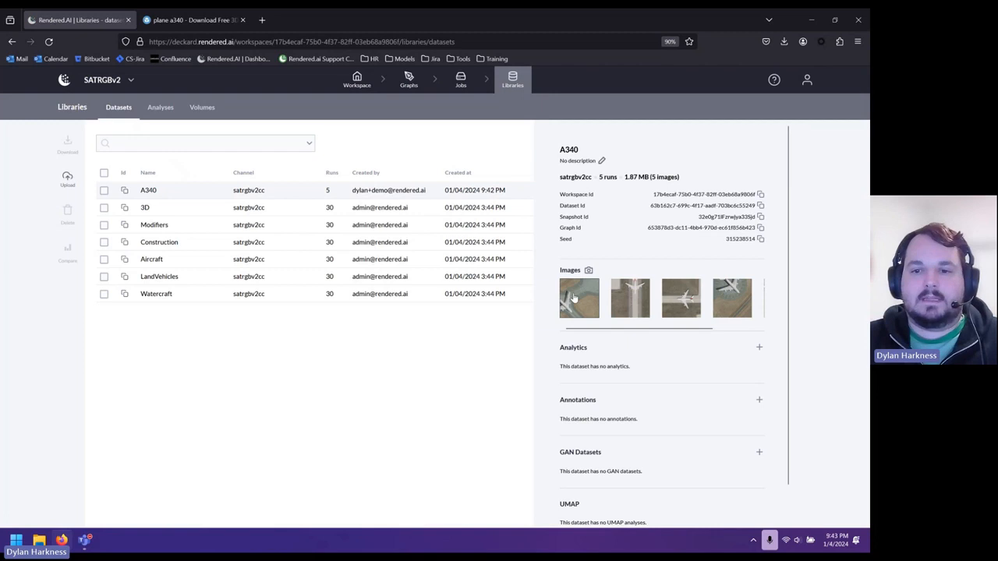
pyautogui.click(579, 299)
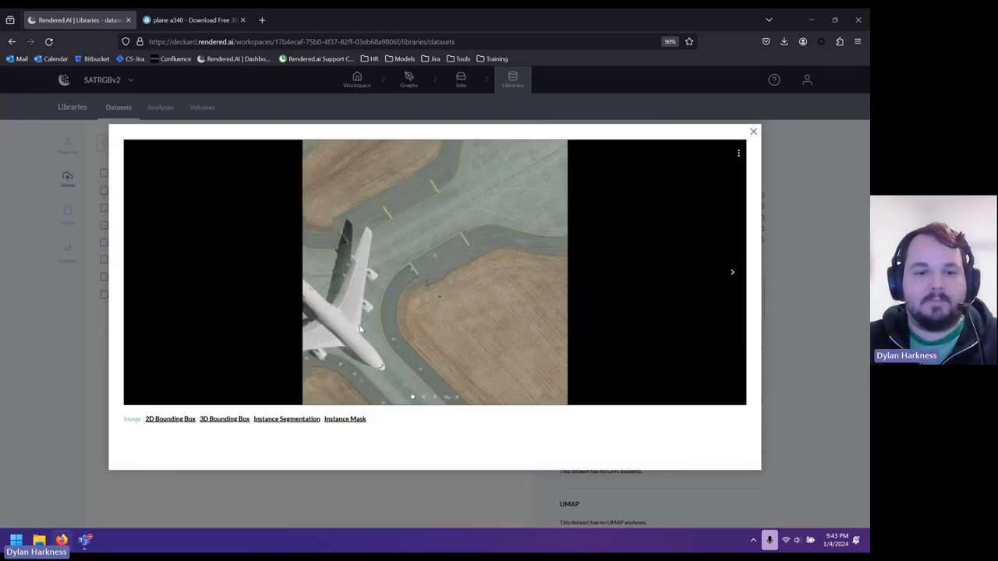
# Step: View the first image's 2D bounding box, 3D bounding box, instance segmentation and instance mask
pyautogui.click(175, 420)
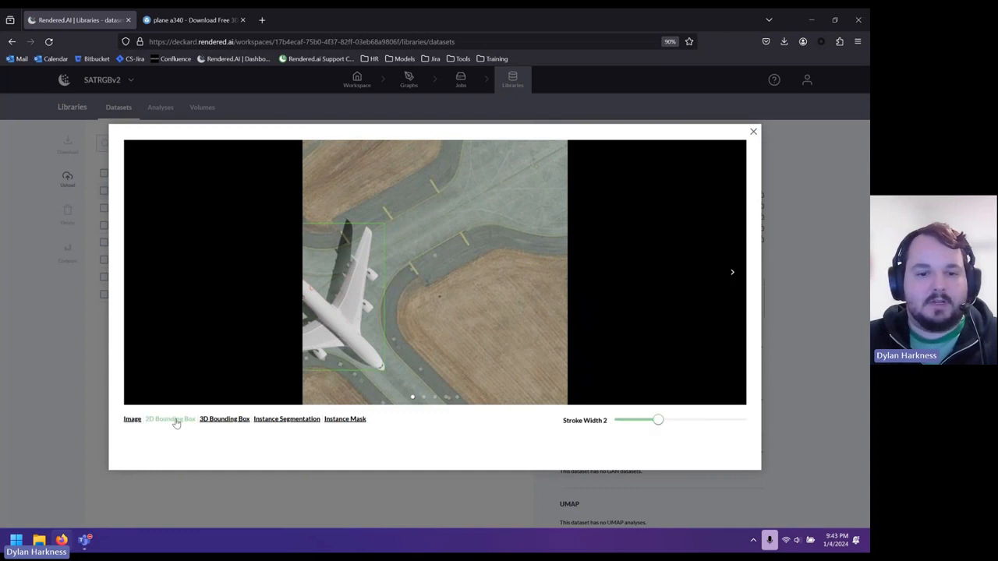
pyautogui.click(236, 423)
pyautogui.click(295, 422)
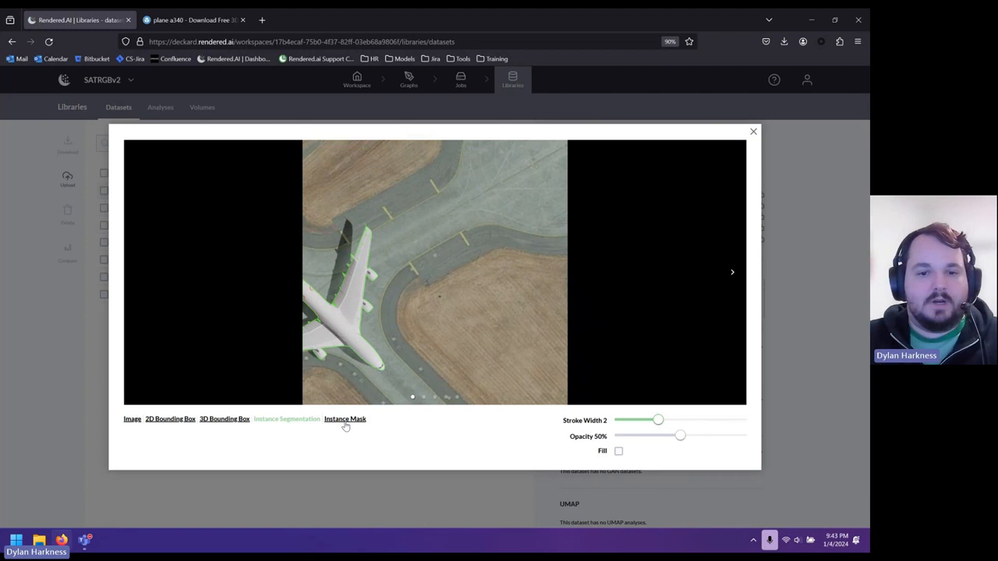
pyautogui.click(346, 425)
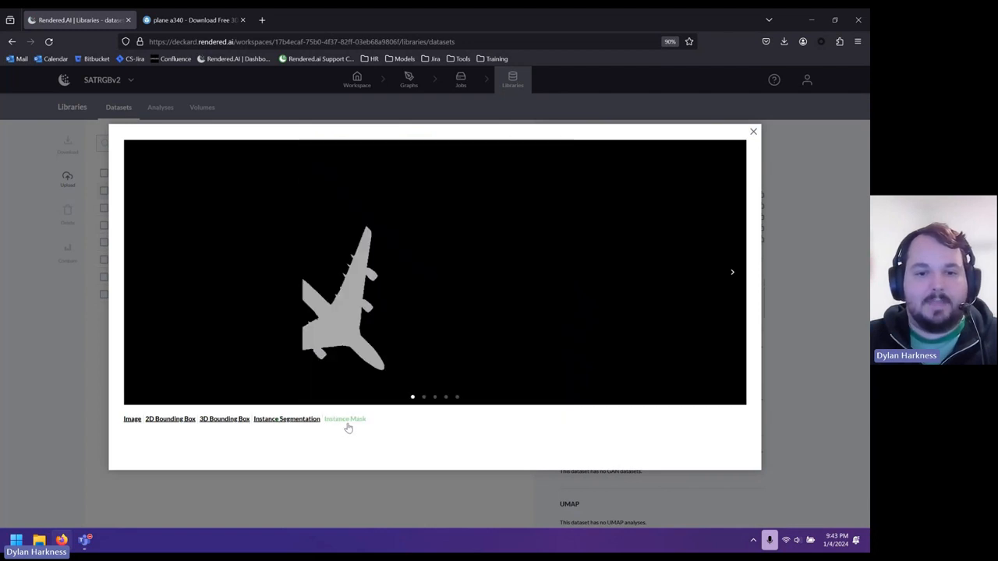
# Step: Browse through to the fourth dataset image with instance segmentation, checking the third image's instance mask, and close the viewer
pyautogui.click(295, 421)
pyautogui.click(731, 276)
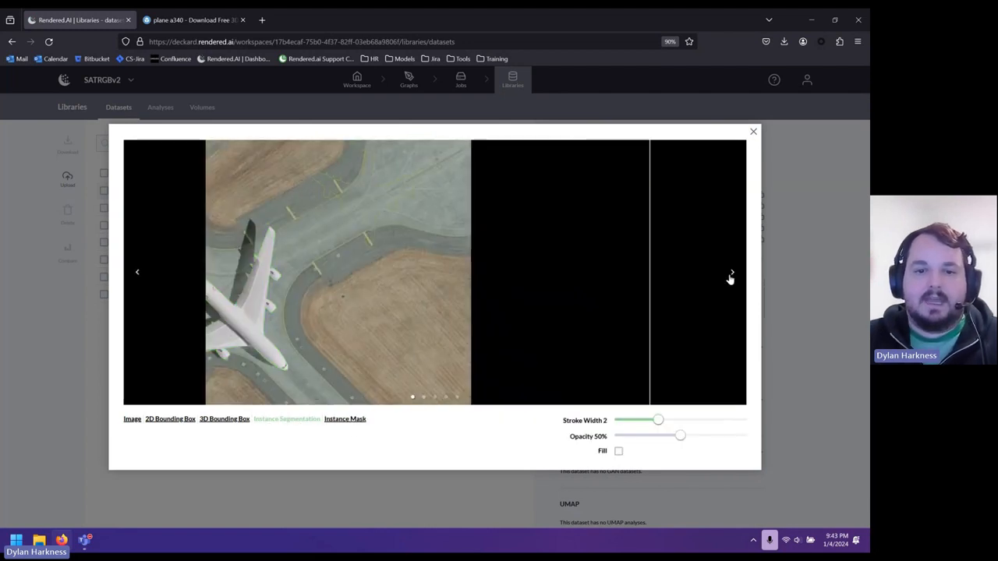
pyautogui.click(730, 276)
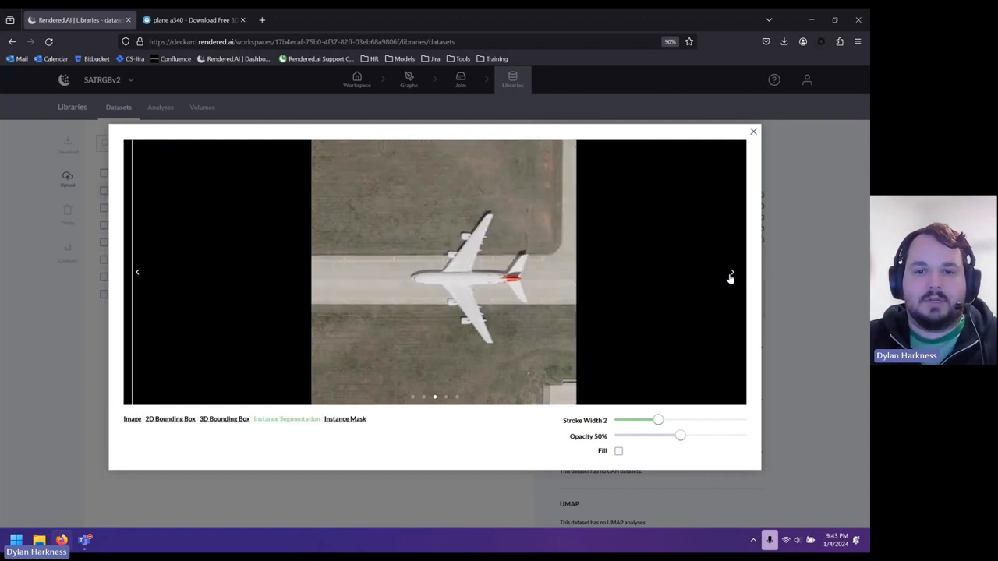
pyautogui.click(347, 420)
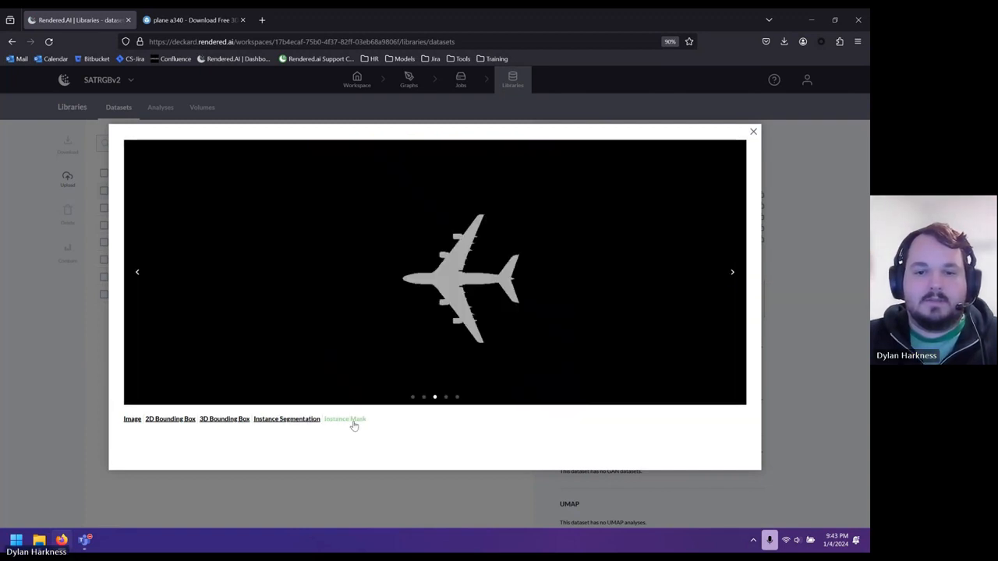
pyautogui.click(297, 421)
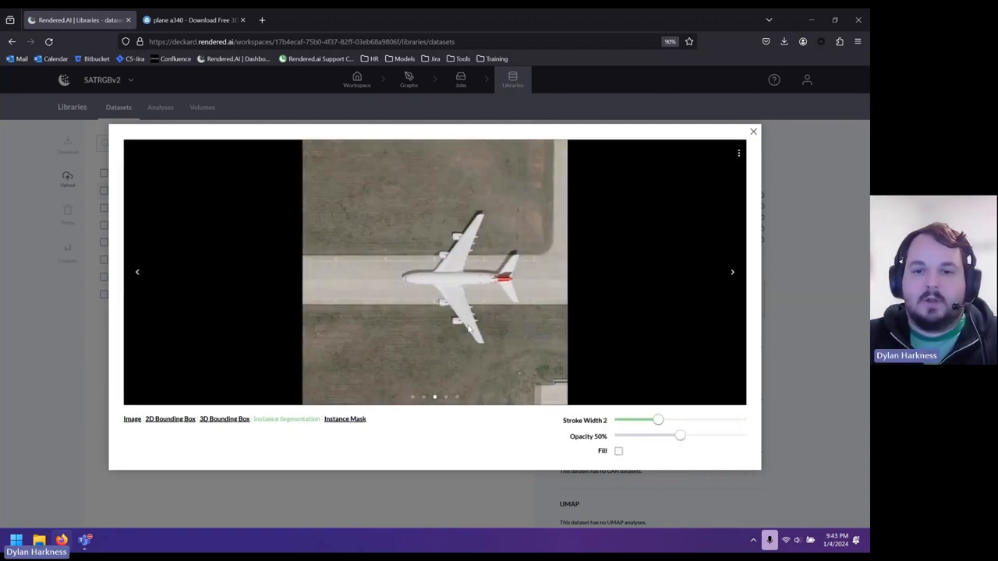
pyautogui.click(729, 273)
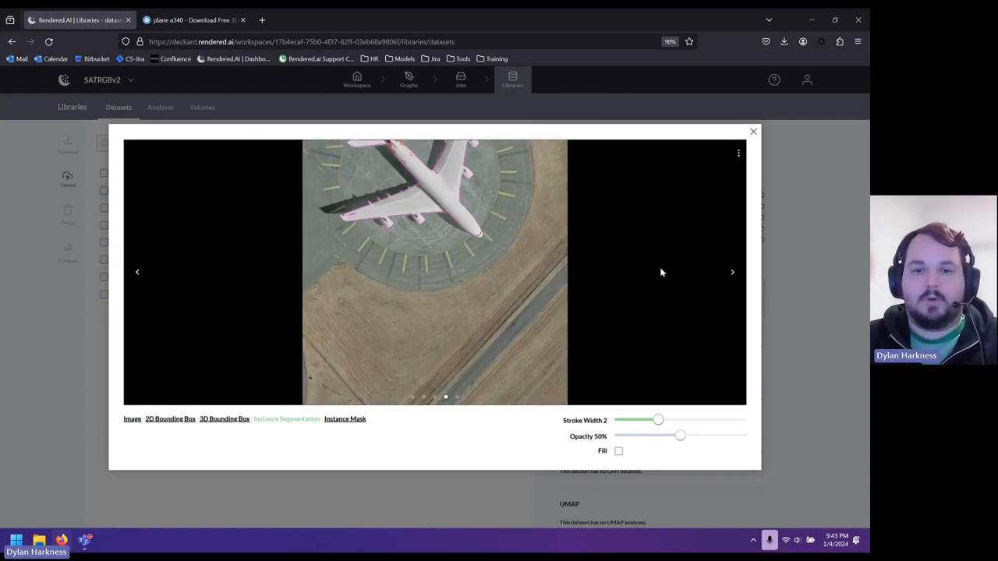
pyautogui.click(753, 132)
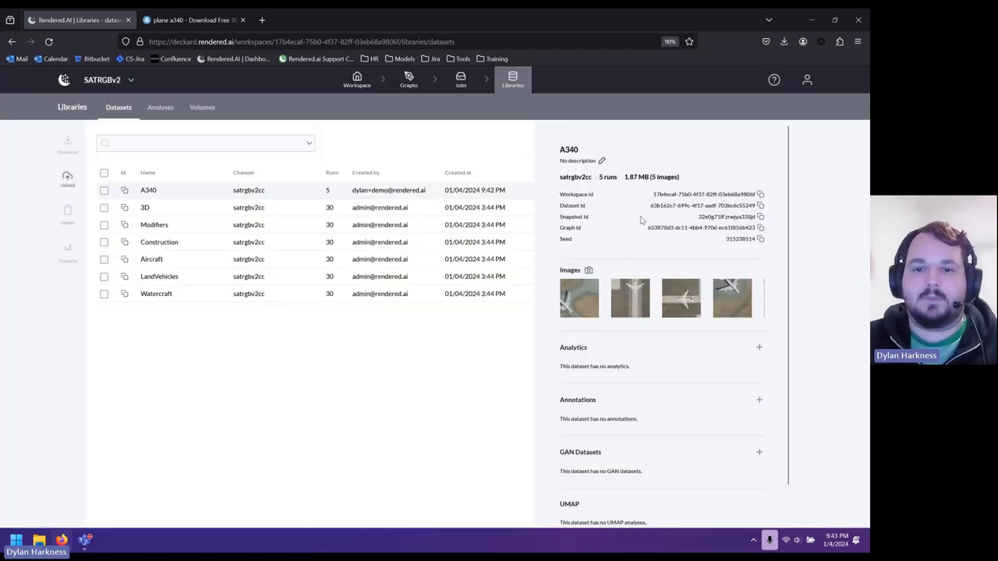